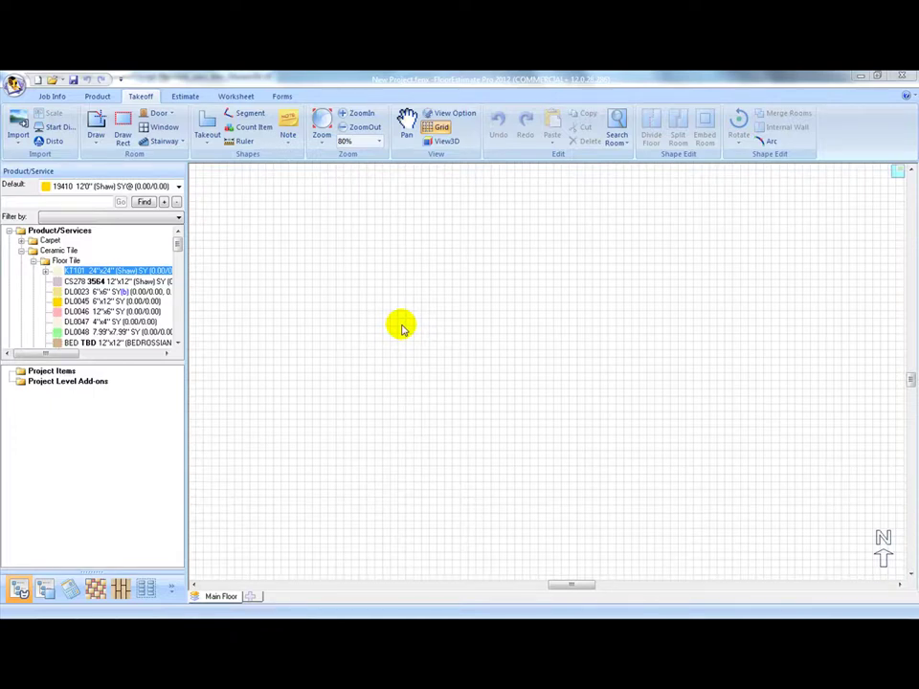
Open the Product/Services database and go to the Floor Tile subfolder under Ceramic Tile.
{"action": "left_click", "coordinate": [15, 85]}
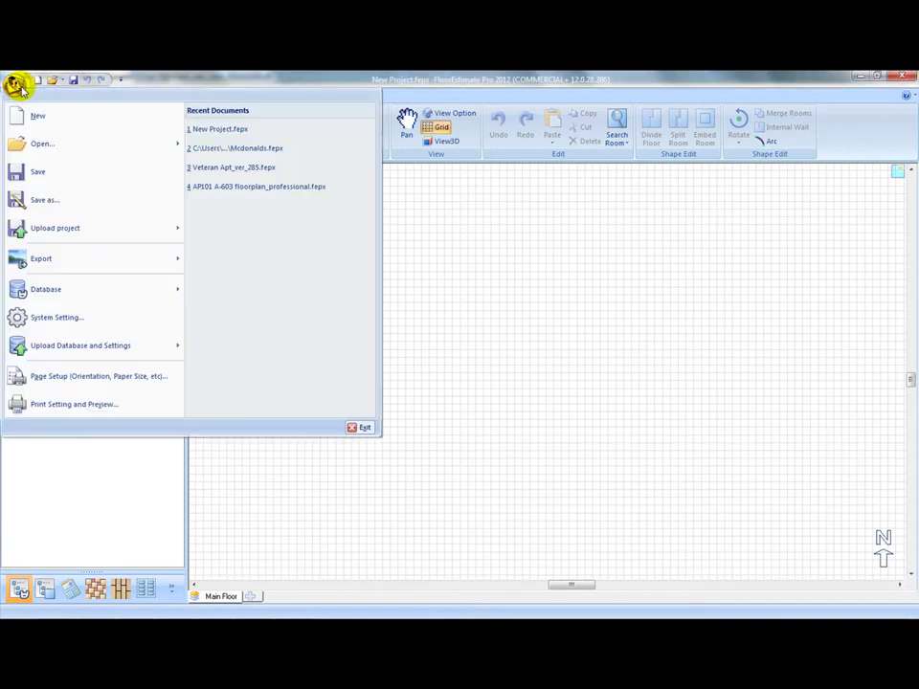
{"action": "mouse_move", "coordinate": [72, 287]}
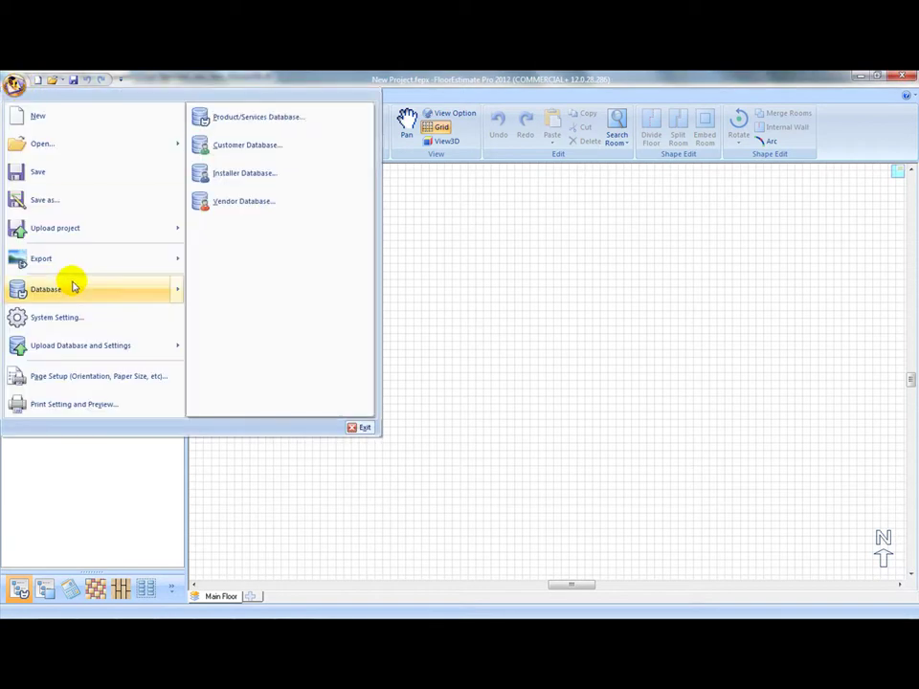
{"action": "left_click", "coordinate": [254, 117]}
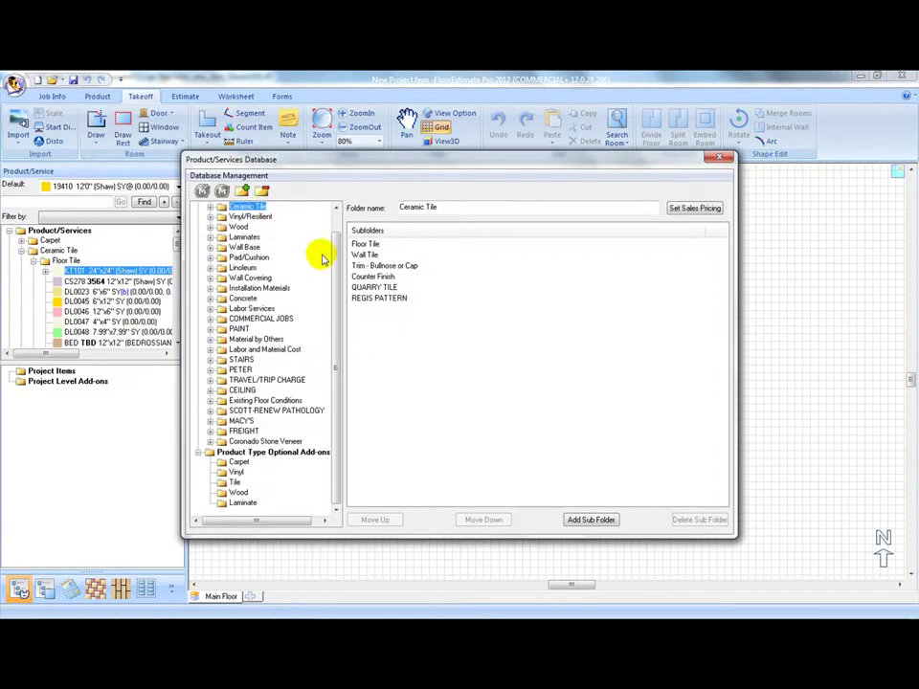
{"action": "scroll", "coordinate": [335, 262], "scroll_direction": "up", "scroll_amount": 1}
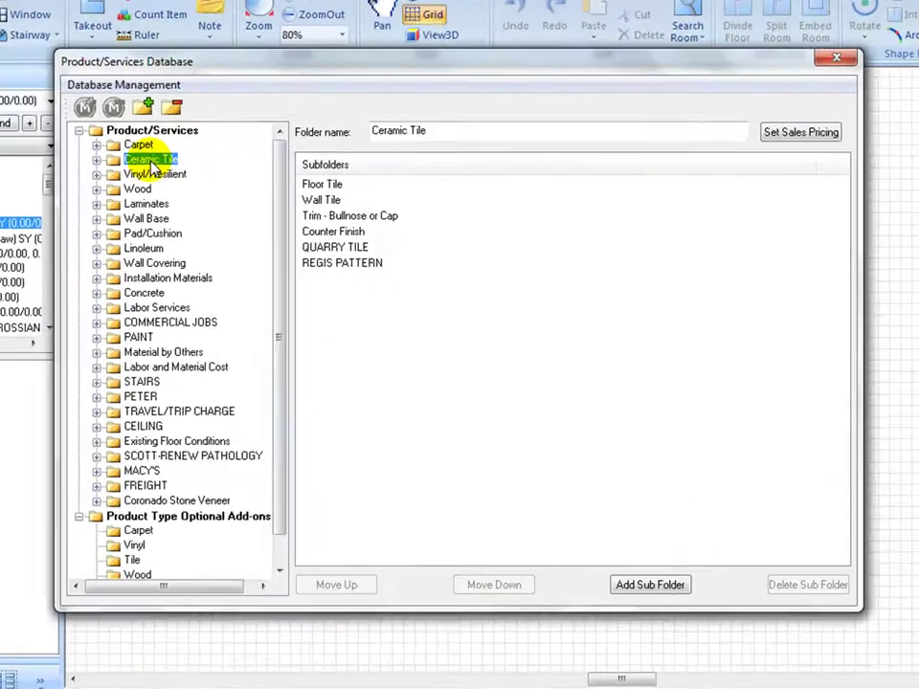
{"action": "double_click", "coordinate": [151, 163]}
{"action": "left_click", "coordinate": [151, 177]}
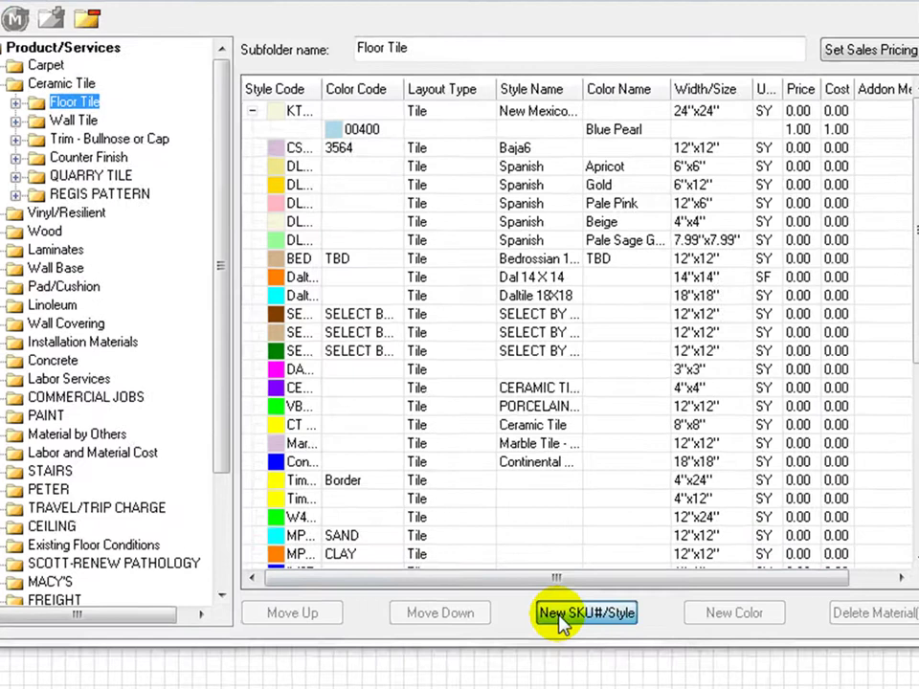
Create a new item of type Tile (Ceramic, Porcelain, Stone, Mosaic, Marble) with style code CT-101.
{"action": "left_click", "coordinate": [560, 617]}
{"action": "left_click", "coordinate": [622, 182]}
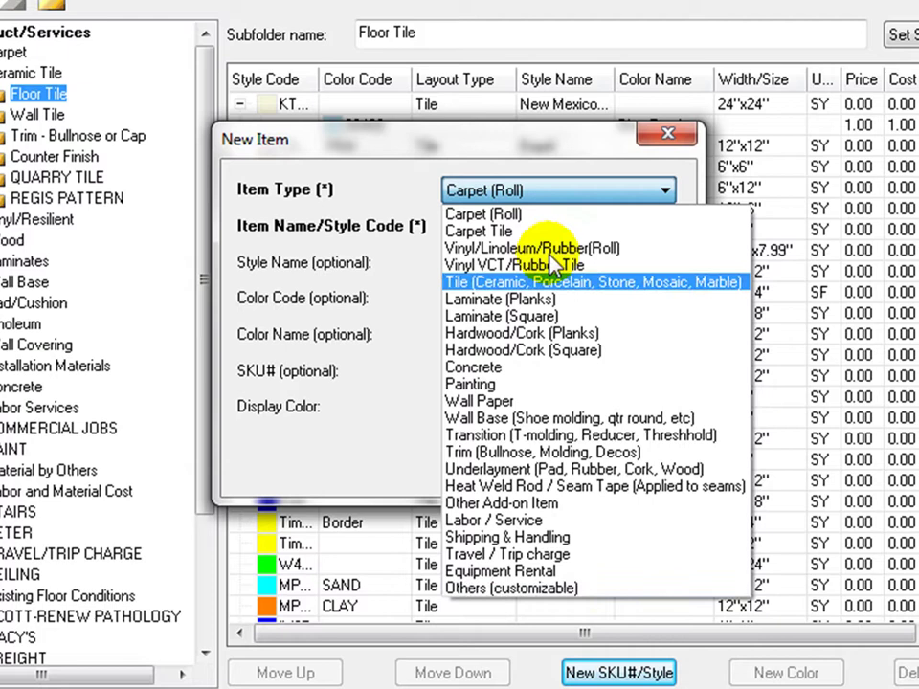
{"action": "left_click", "coordinate": [536, 282]}
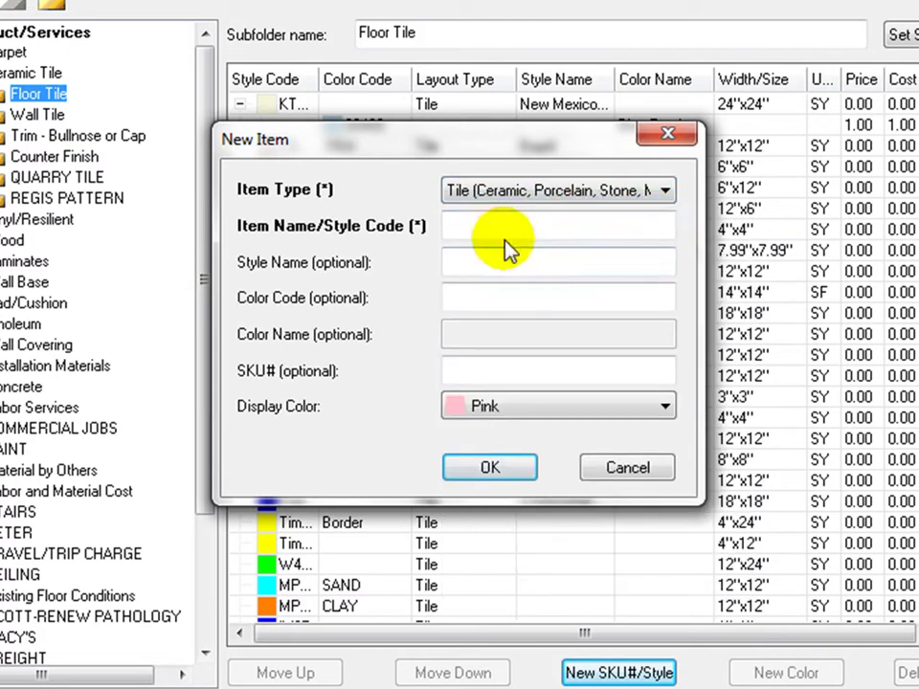
{"action": "left_click", "coordinate": [584, 225]}
{"action": "type", "text": "CT"}
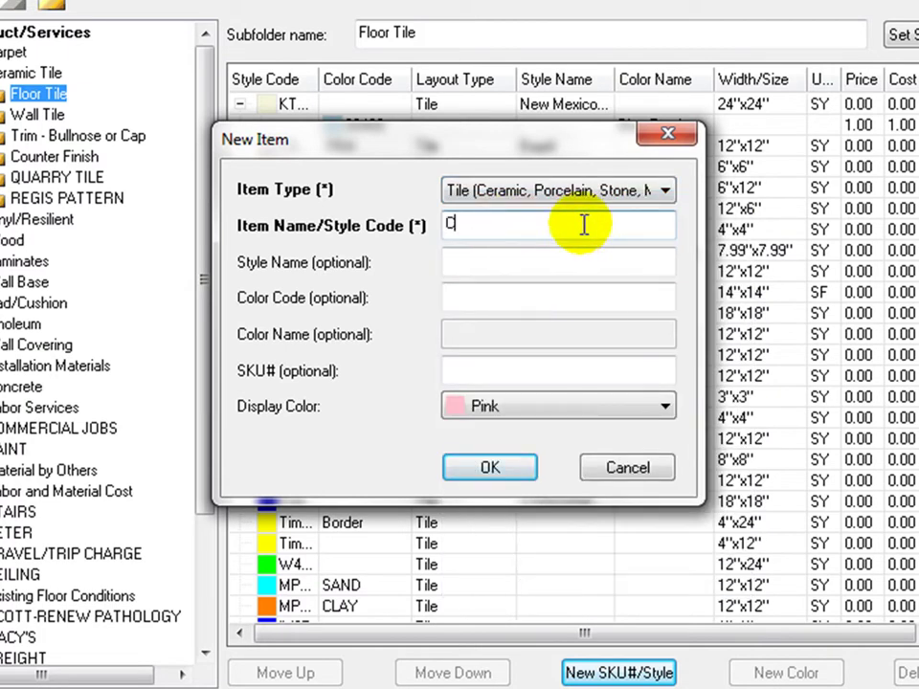
{"action": "type", "text": "-101"}
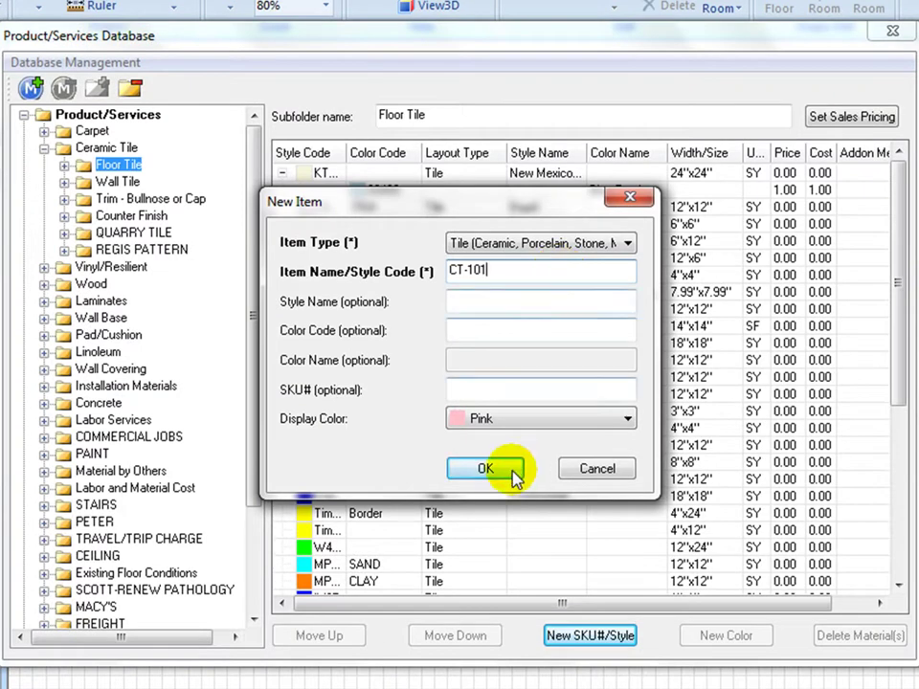
{"action": "left_click", "coordinate": [497, 474]}
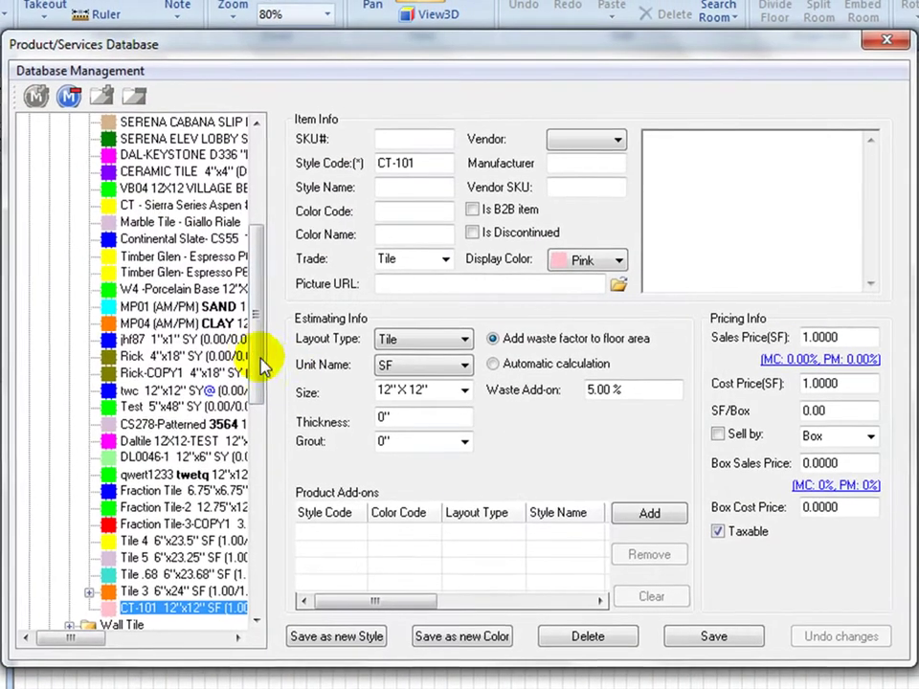
Set the display color of the CT-101 tile to Cyan.
{"action": "left_click_drag", "start_coordinate": [259, 347], "coordinate": [252, 392]}
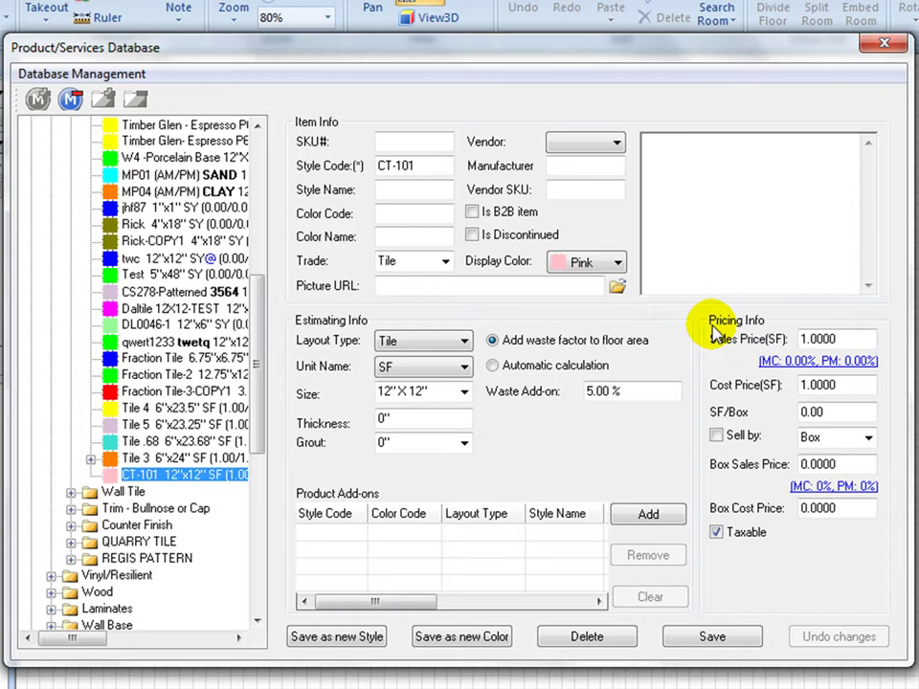
{"action": "left_click", "coordinate": [410, 143]}
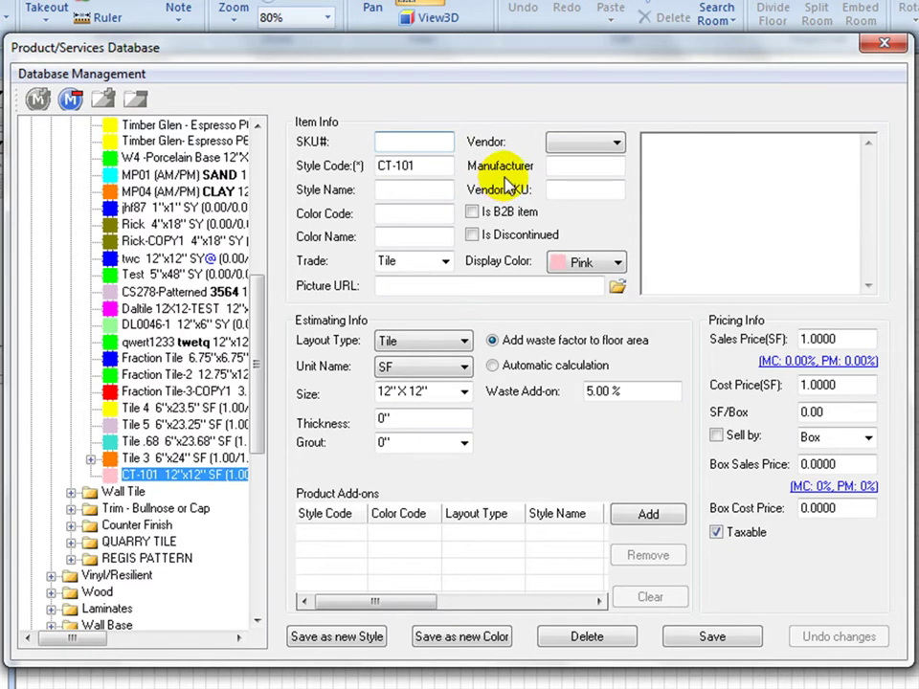
{"action": "left_click", "coordinate": [393, 192]}
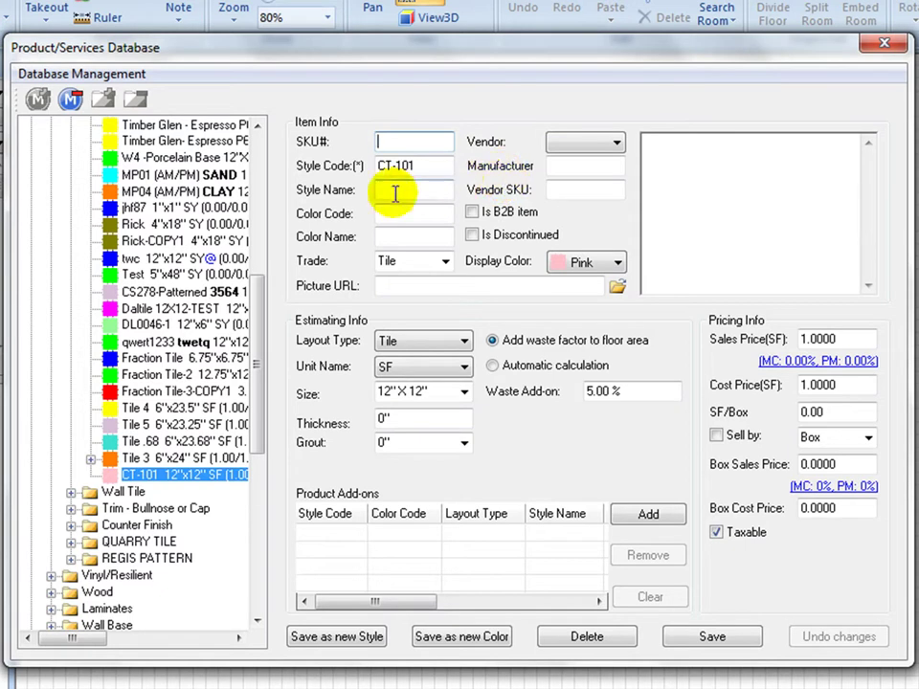
{"action": "left_click", "coordinate": [607, 266]}
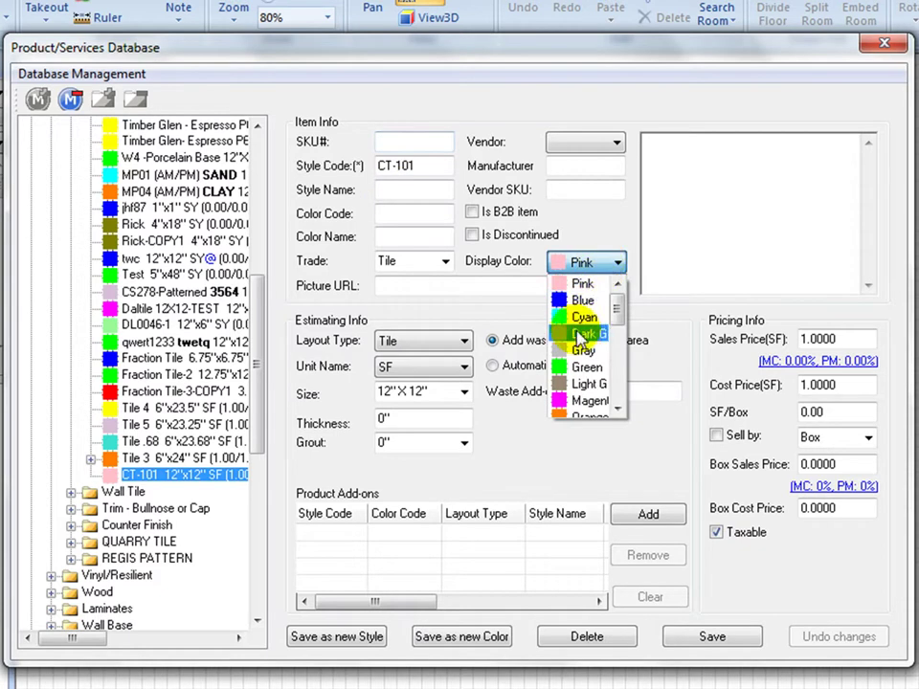
{"action": "left_click", "coordinate": [581, 319]}
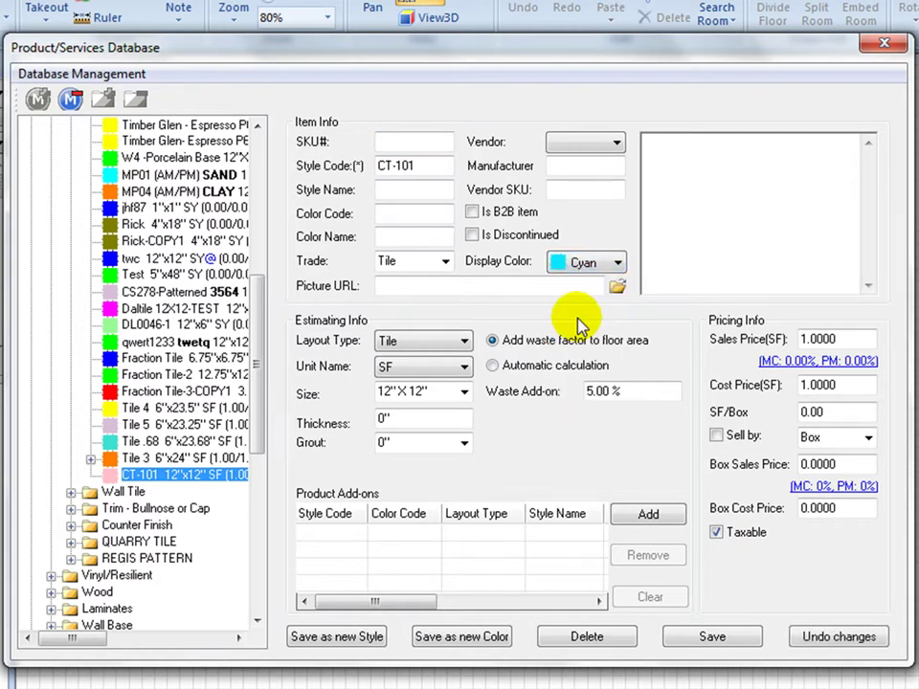
{"action": "left_click", "coordinate": [445, 262]}
{"action": "left_click", "coordinate": [446, 263]}
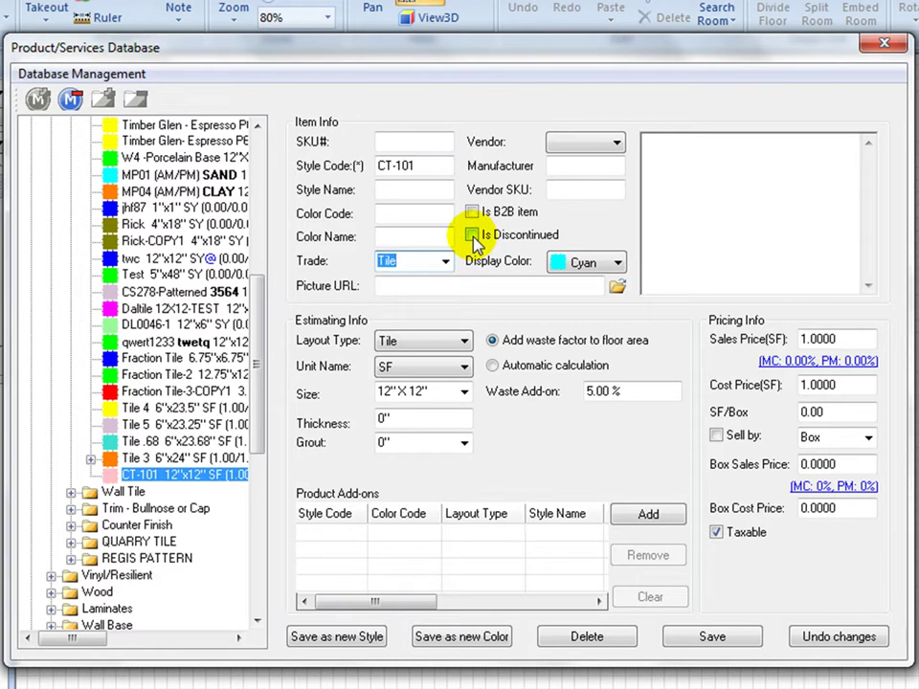
{"action": "left_click", "coordinate": [475, 239]}
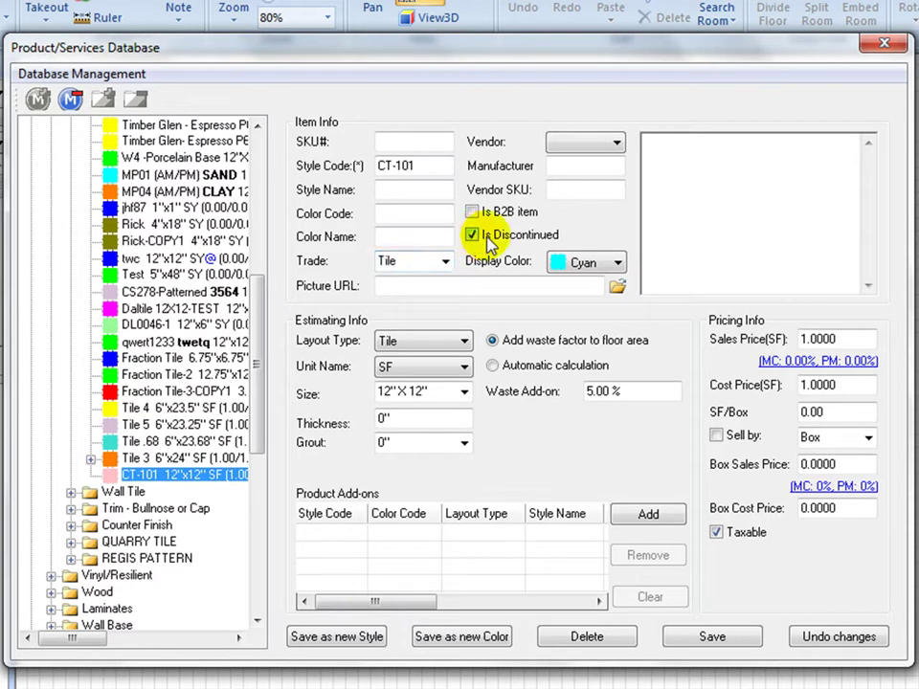
{"action": "left_click", "coordinate": [490, 245]}
Assign CERAM_style.jpg from the Tiles pictures folder as the CT-101 item's picture and view its preview.
{"action": "left_click", "coordinate": [618, 287]}
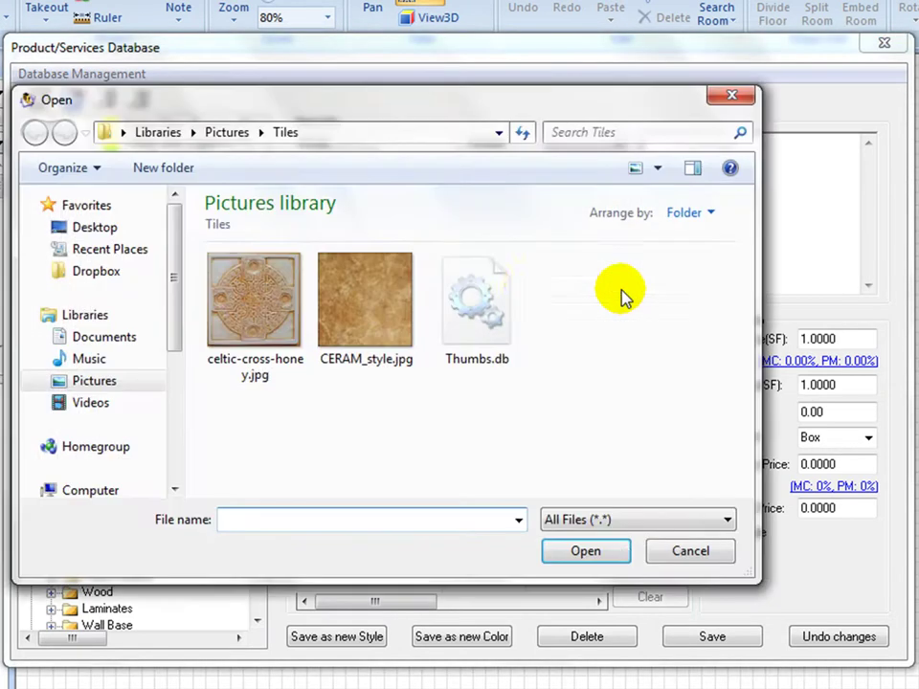
{"action": "left_click", "coordinate": [383, 292]}
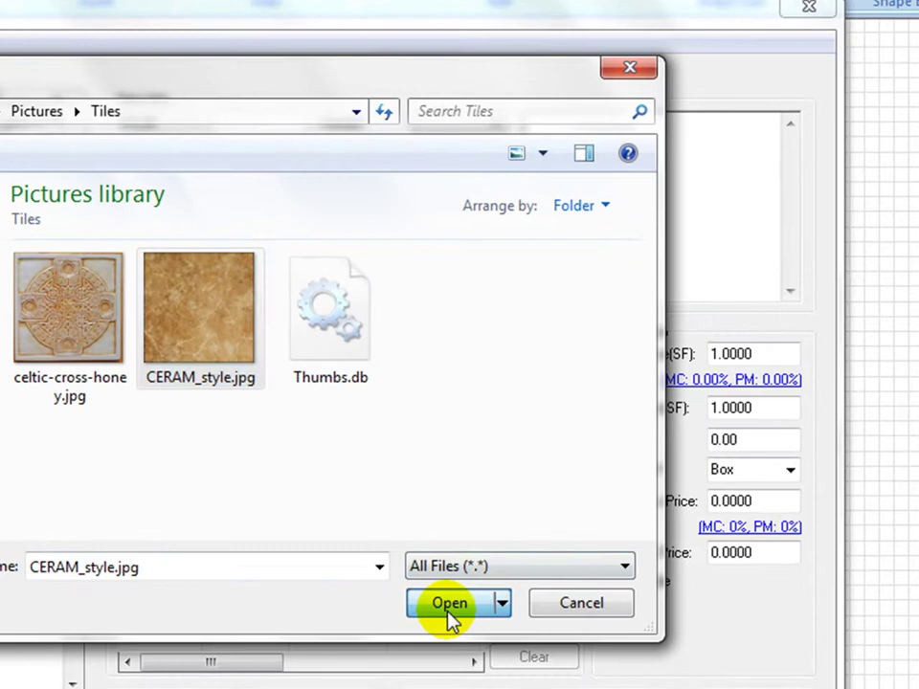
{"action": "left_click", "coordinate": [560, 557]}
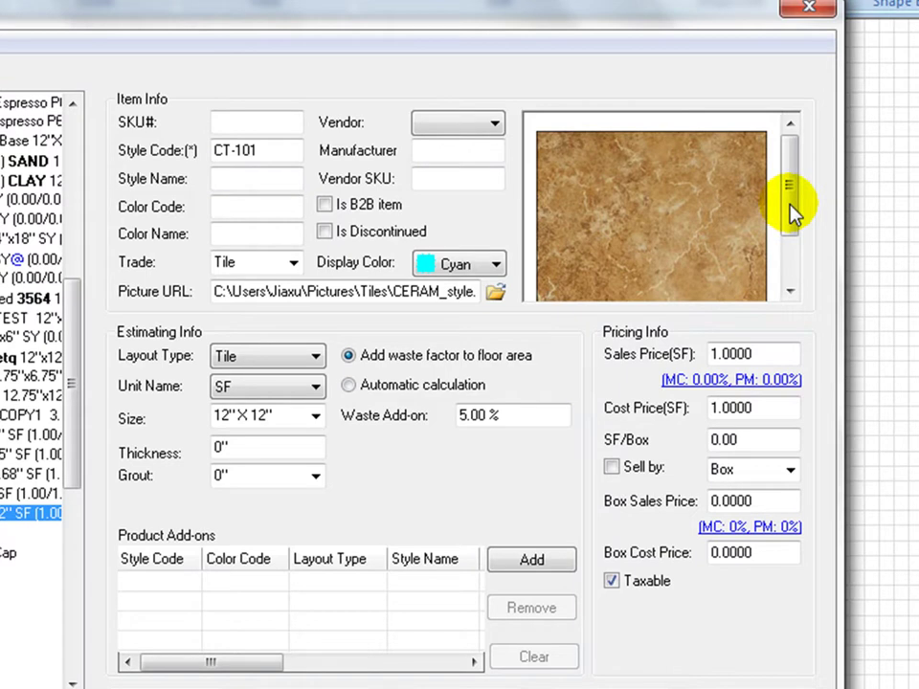
{"action": "left_click_drag", "start_coordinate": [791, 212], "coordinate": [786, 267]}
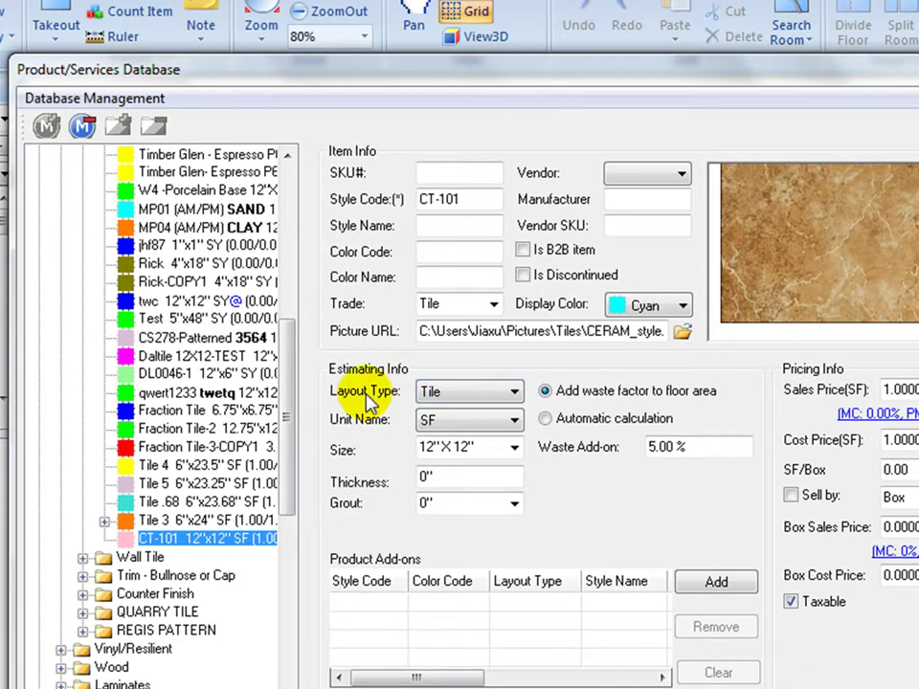
Set CT-101's estimating info to layout type Tile, size 16" X 16" and unit SF.
{"action": "left_click", "coordinate": [514, 394]}
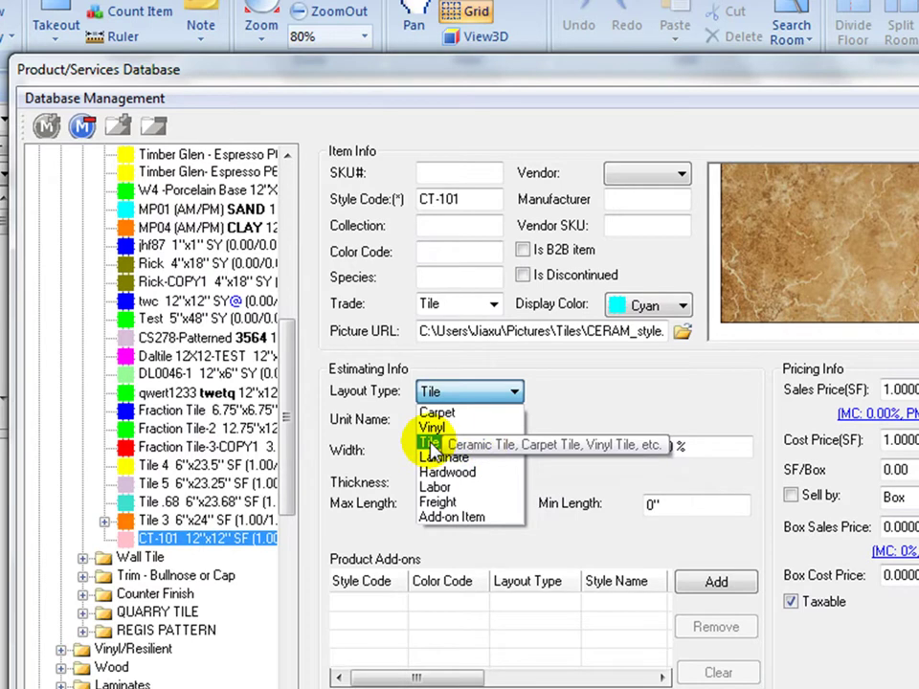
{"action": "left_click", "coordinate": [432, 444]}
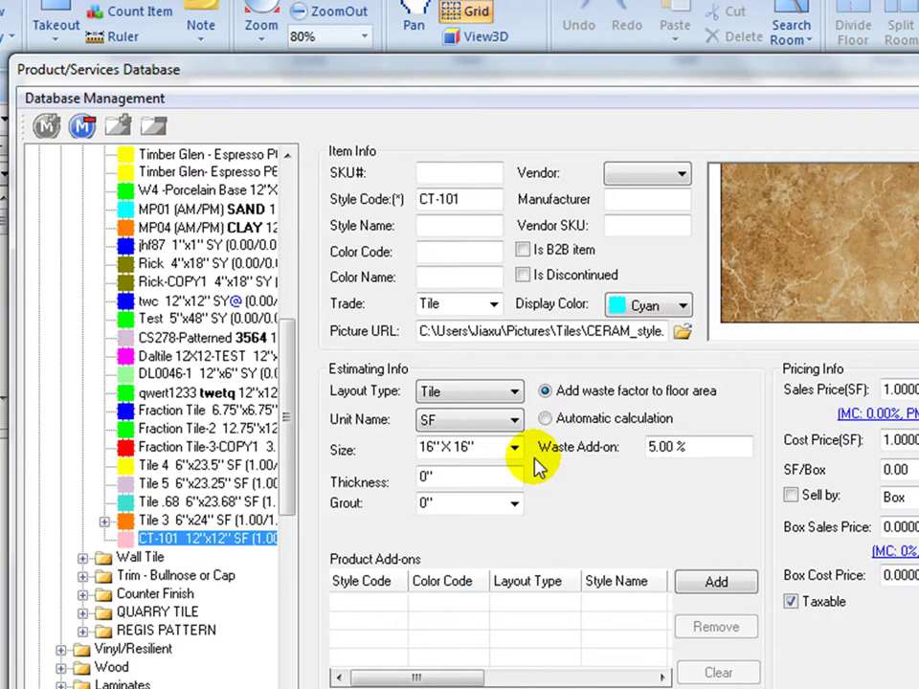
{"action": "left_click", "coordinate": [514, 421]}
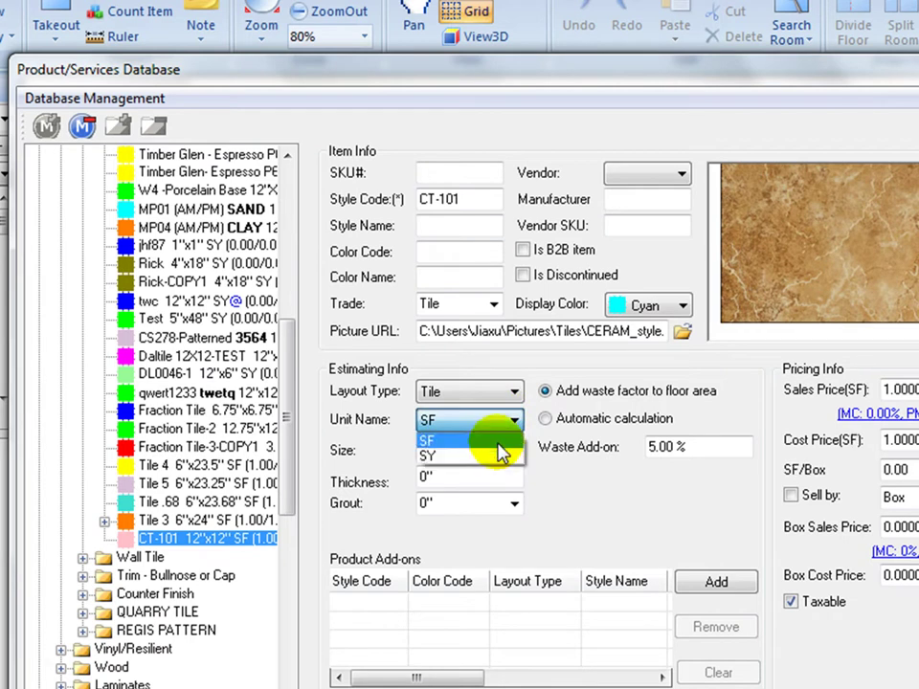
{"action": "left_click", "coordinate": [496, 442]}
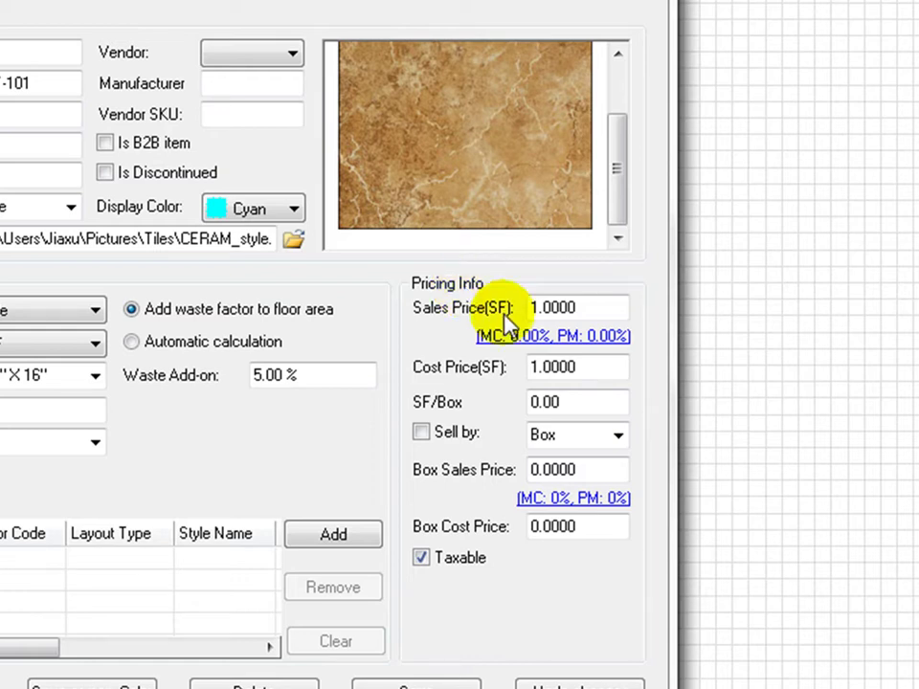
Set CT-101's sales price per SF to 2 and enable selling it by Box.
{"action": "left_click_drag", "start_coordinate": [537, 307], "coordinate": [522, 307]}
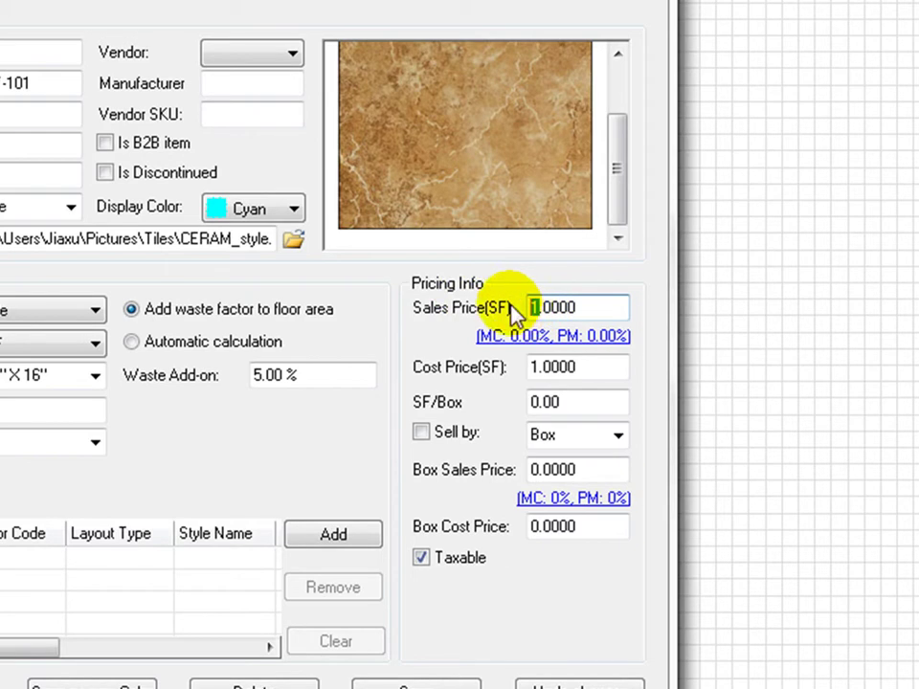
{"action": "type", "text": "2"}
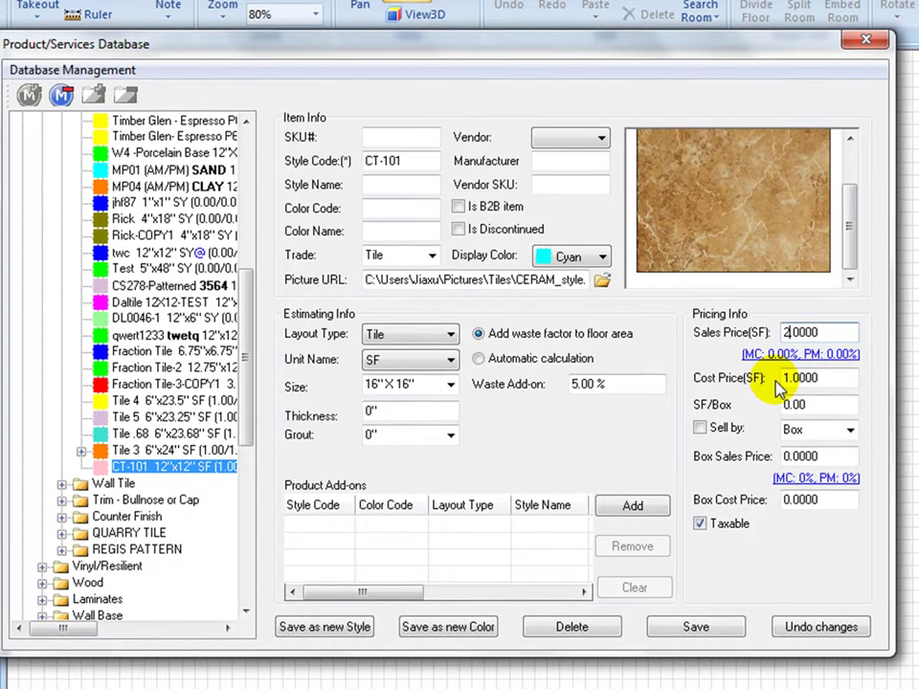
{"action": "left_click", "coordinate": [700, 428]}
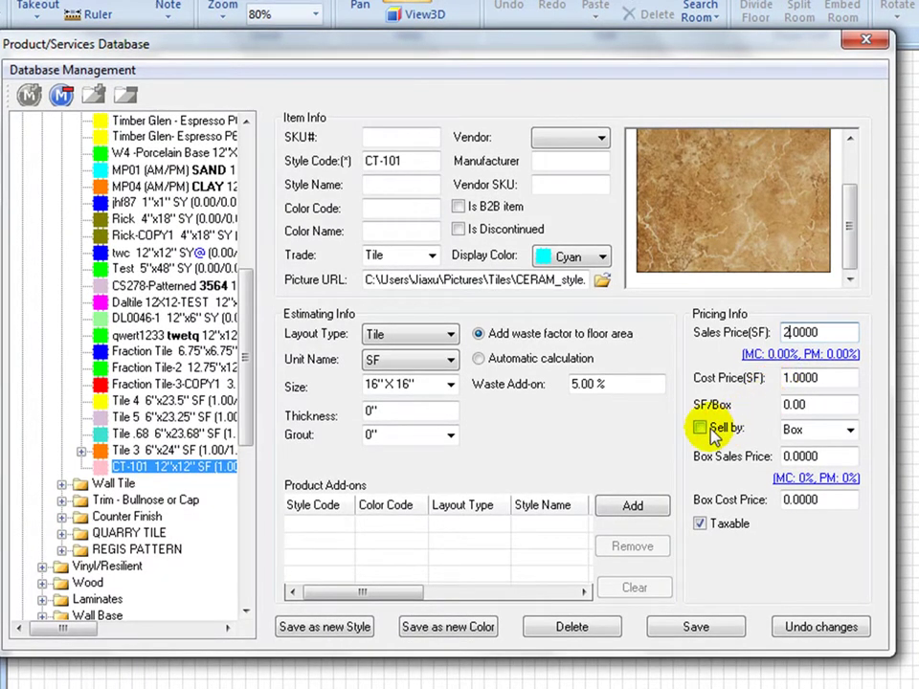
{"action": "left_click", "coordinate": [534, 407]}
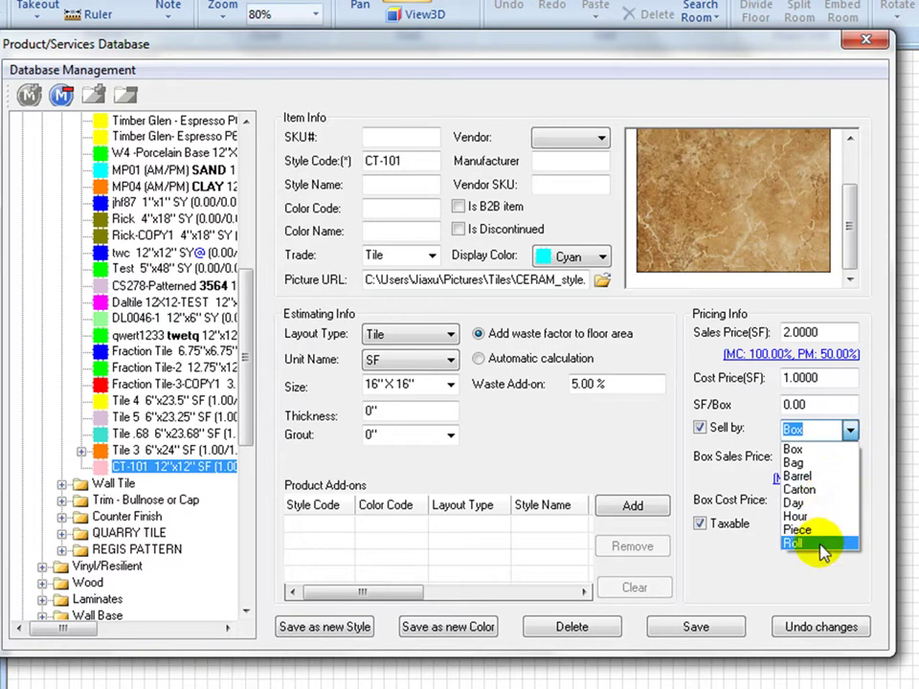
{"action": "left_click", "coordinate": [845, 449]}
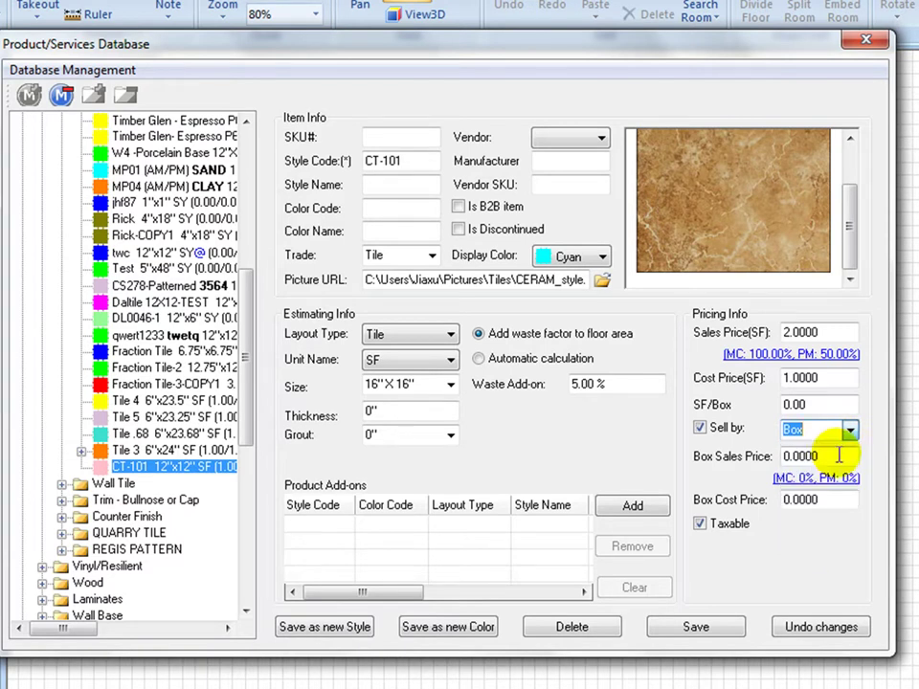
Set the coverage to 21 SF per box and the box sales price to 42.
{"action": "left_click", "coordinate": [791, 404]}
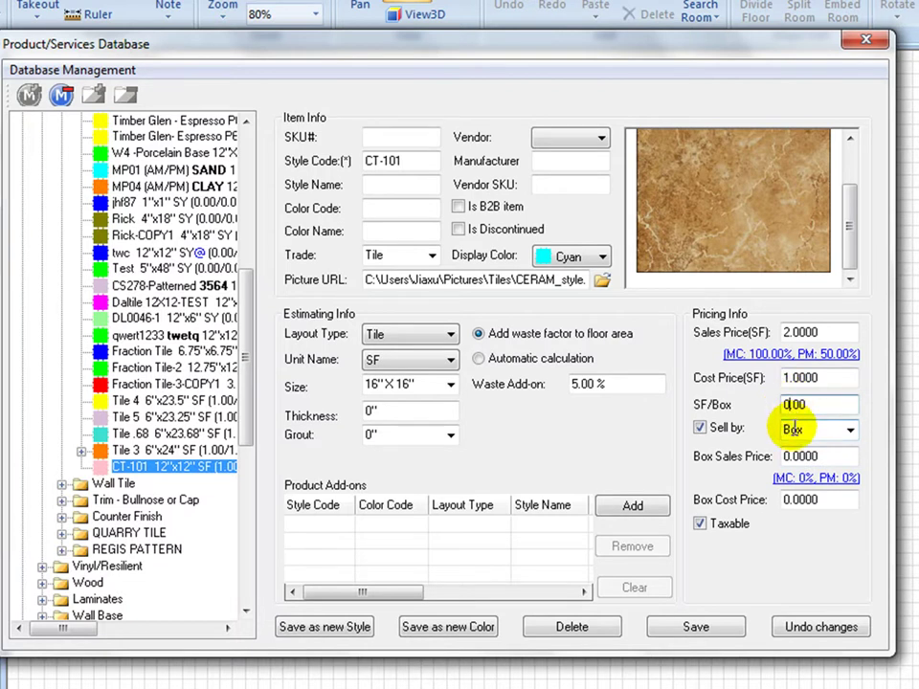
{"action": "key", "text": "BackSpace"}
{"action": "type", "text": "21"}
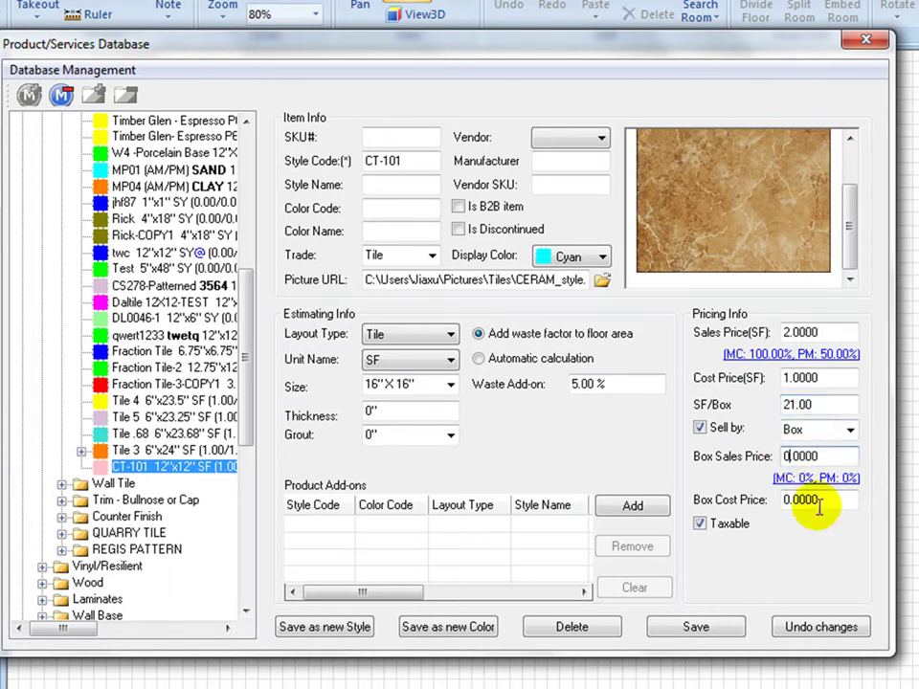
{"action": "key", "text": "BackSpace"}
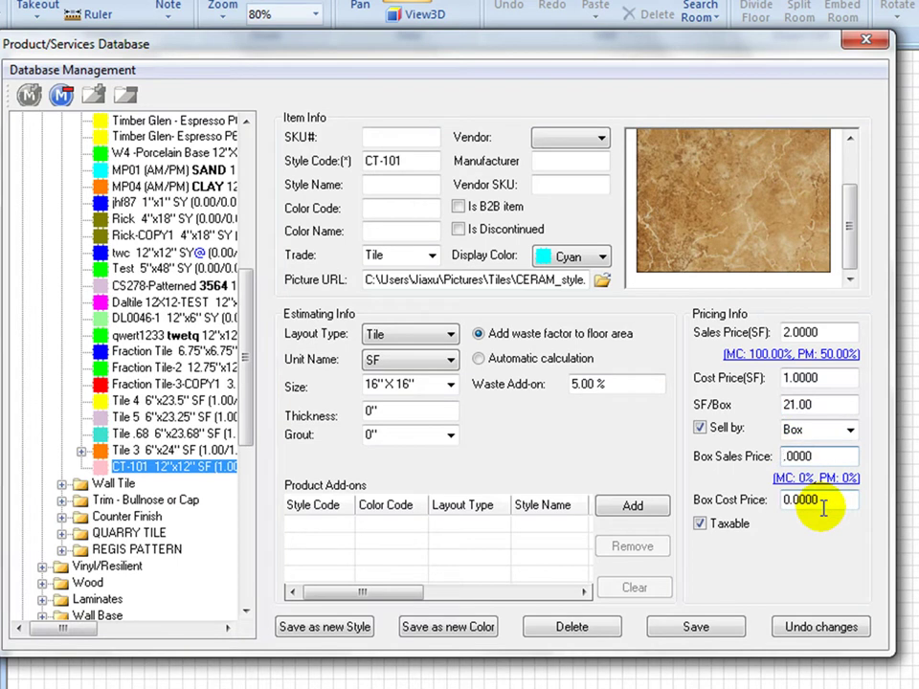
{"action": "type", "text": "42"}
Set CT-101's box cost price to 21.
{"action": "left_click", "coordinate": [791, 499]}
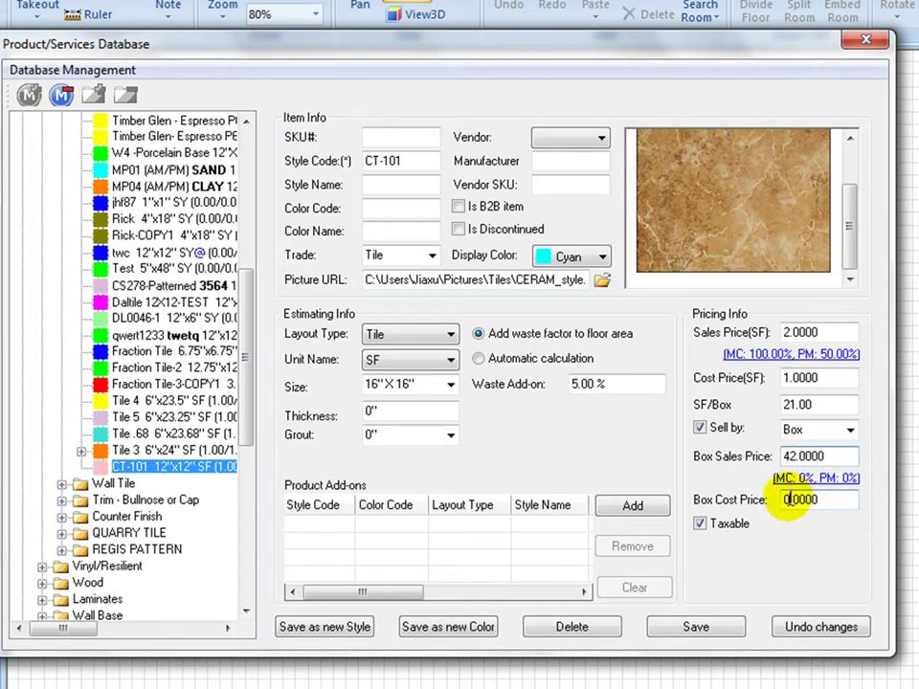
{"action": "key", "text": "BackSpace"}
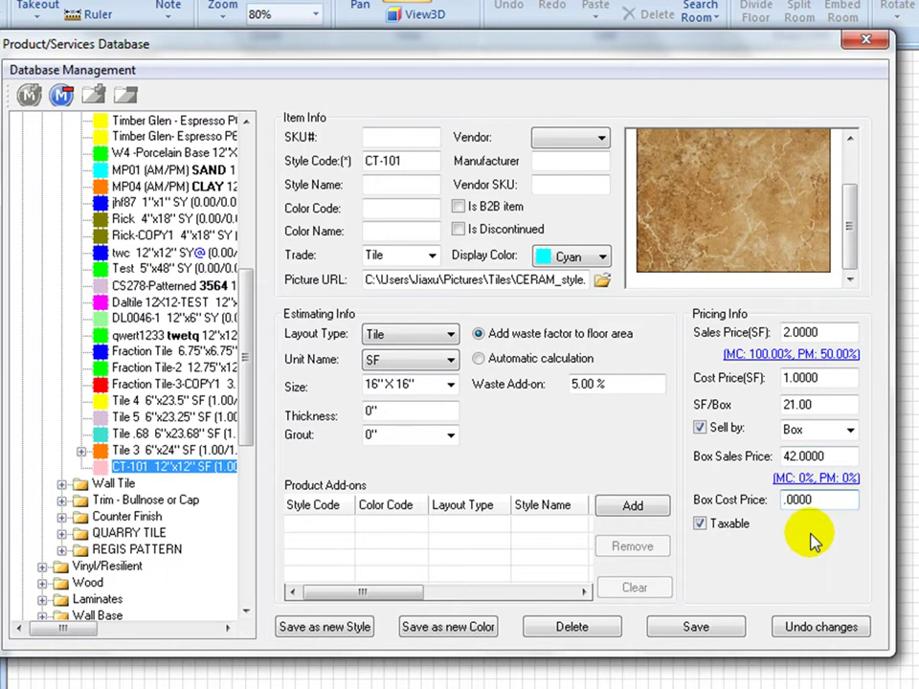
{"action": "type", "text": "21"}
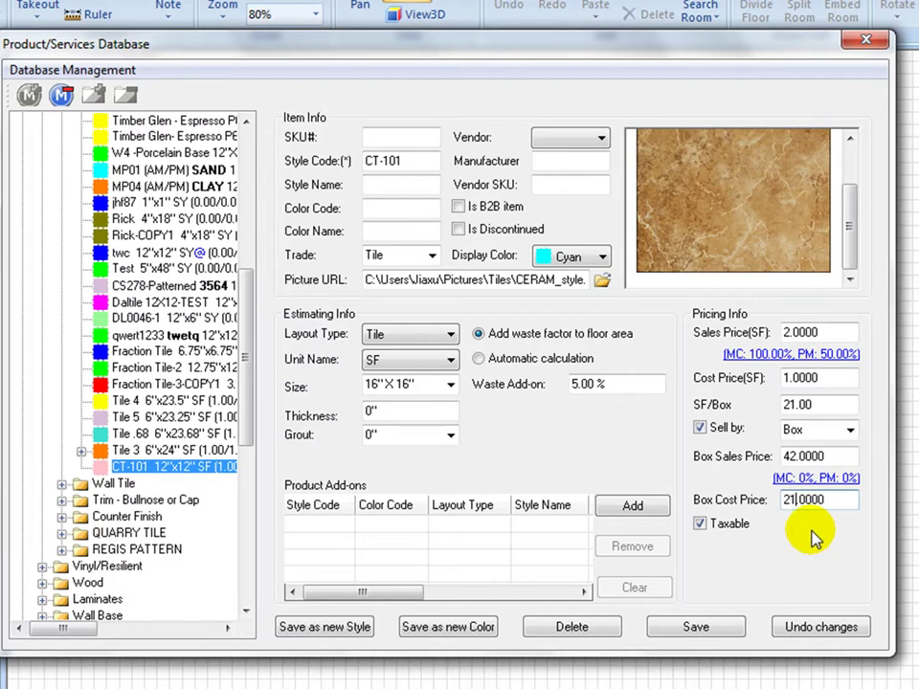
Review the markup options, then set CT-101's sales price by a 9.09% profit margin, applying it to the roll/box price as well.
{"action": "left_click", "coordinate": [787, 356]}
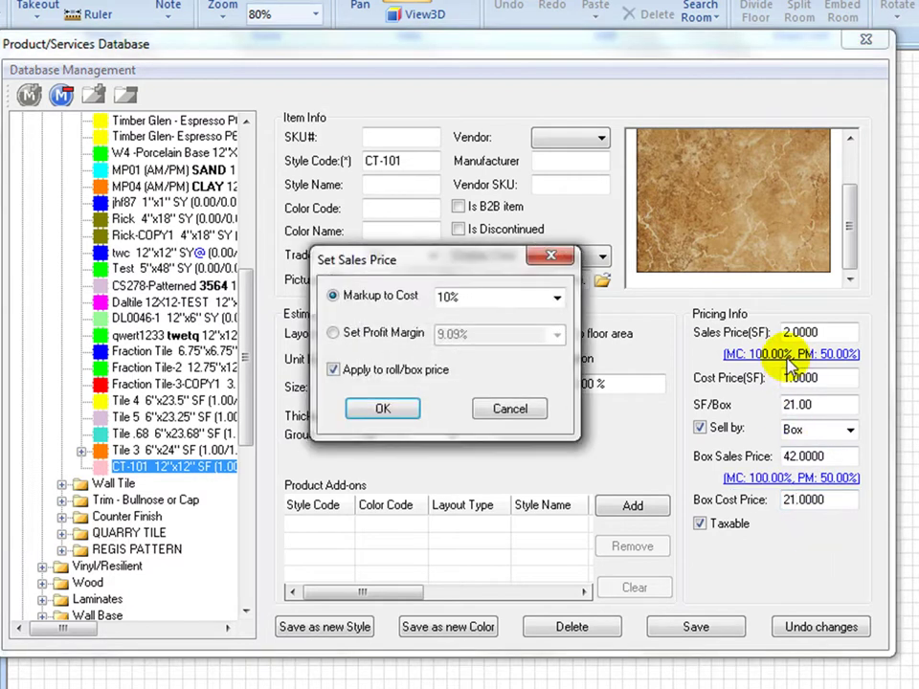
{"action": "left_click", "coordinate": [557, 300]}
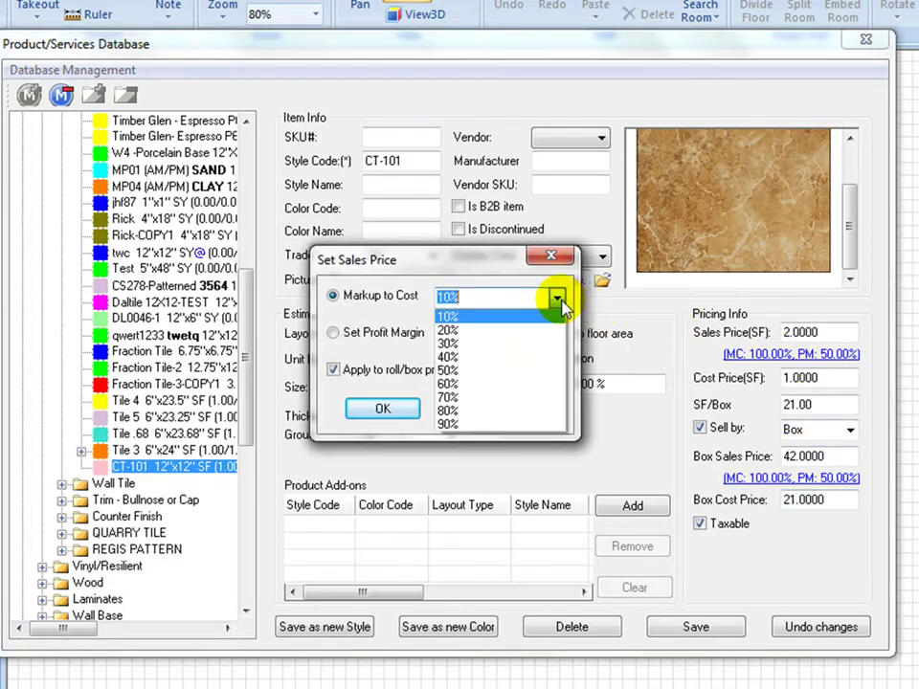
{"action": "left_click", "coordinate": [558, 302]}
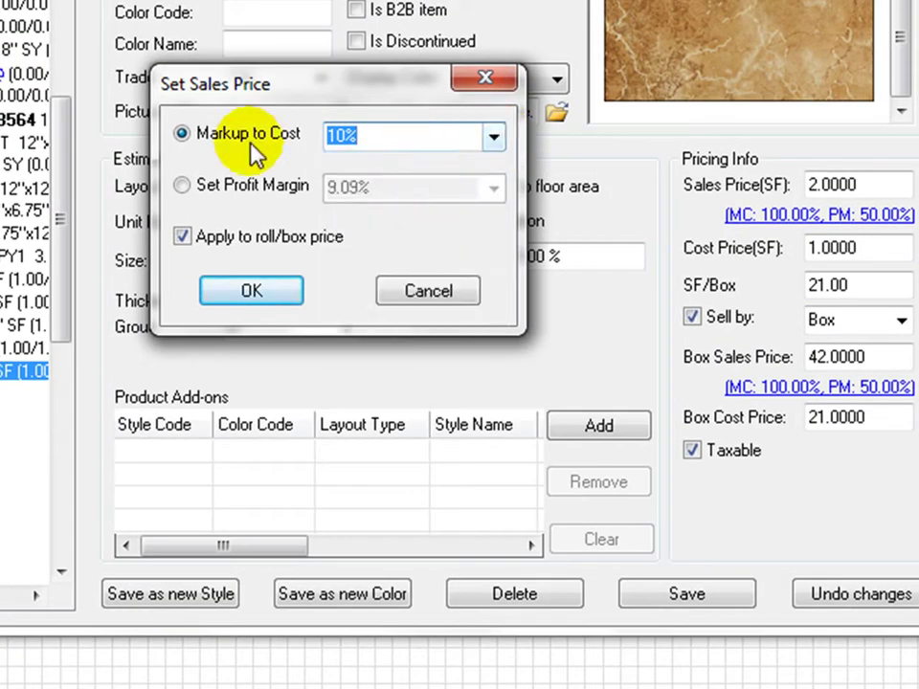
{"action": "left_click", "coordinate": [183, 187]}
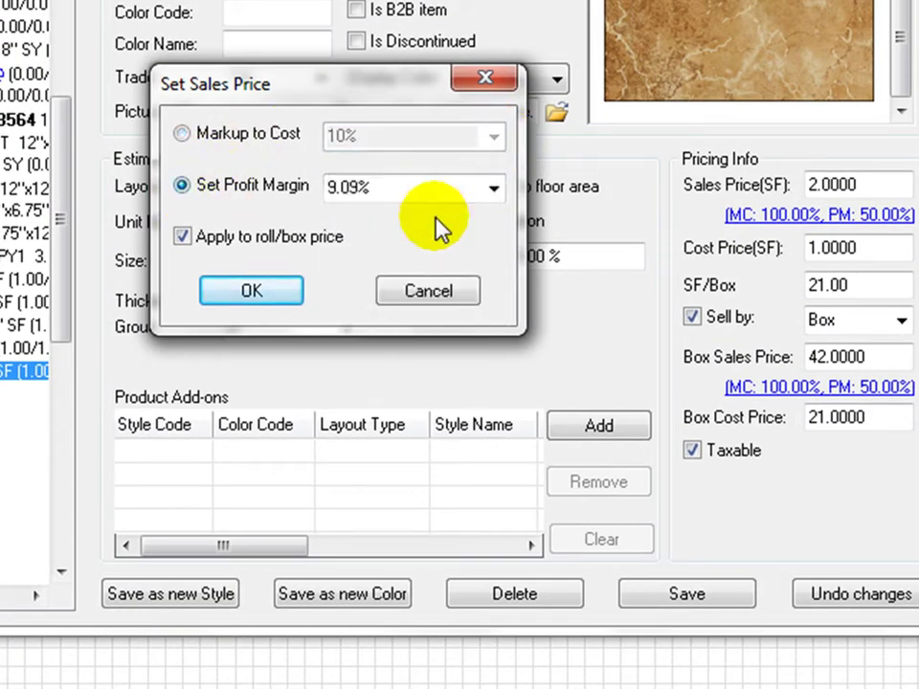
{"action": "left_click", "coordinate": [494, 192]}
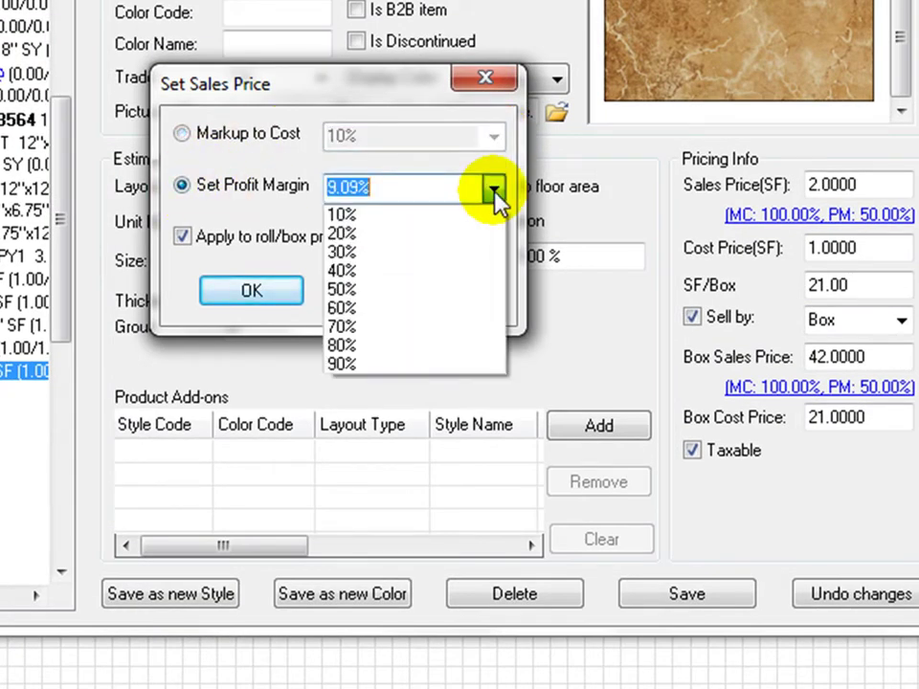
{"action": "left_click", "coordinate": [495, 191]}
{"action": "left_click", "coordinate": [253, 294]}
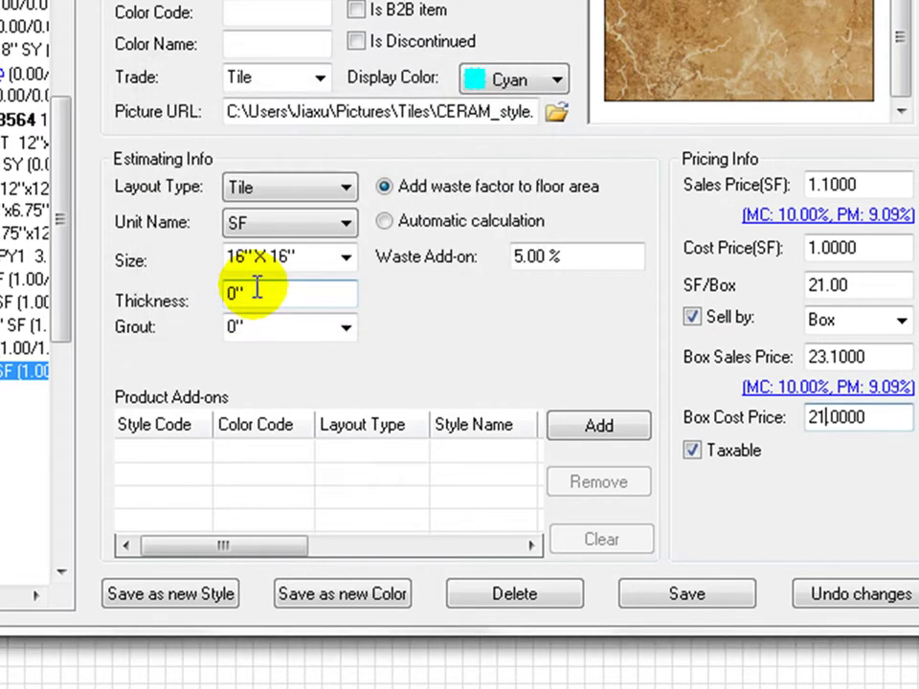